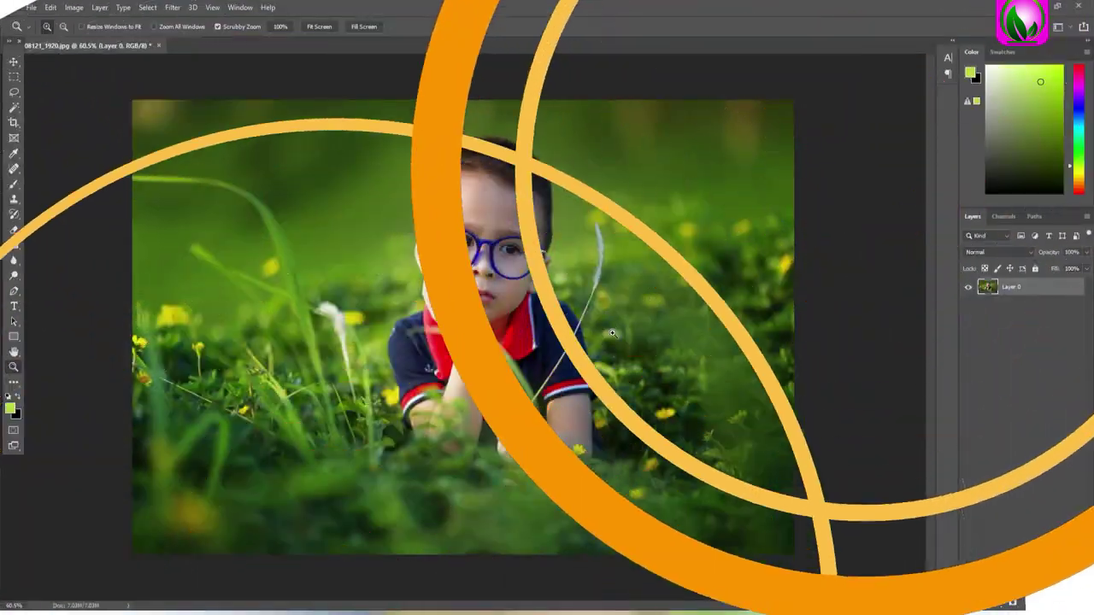
Scrubby-zoom out to about 48% so the whole boy-in-grass photo fits the window.
left_click_drag(600, 330, 621, 310)
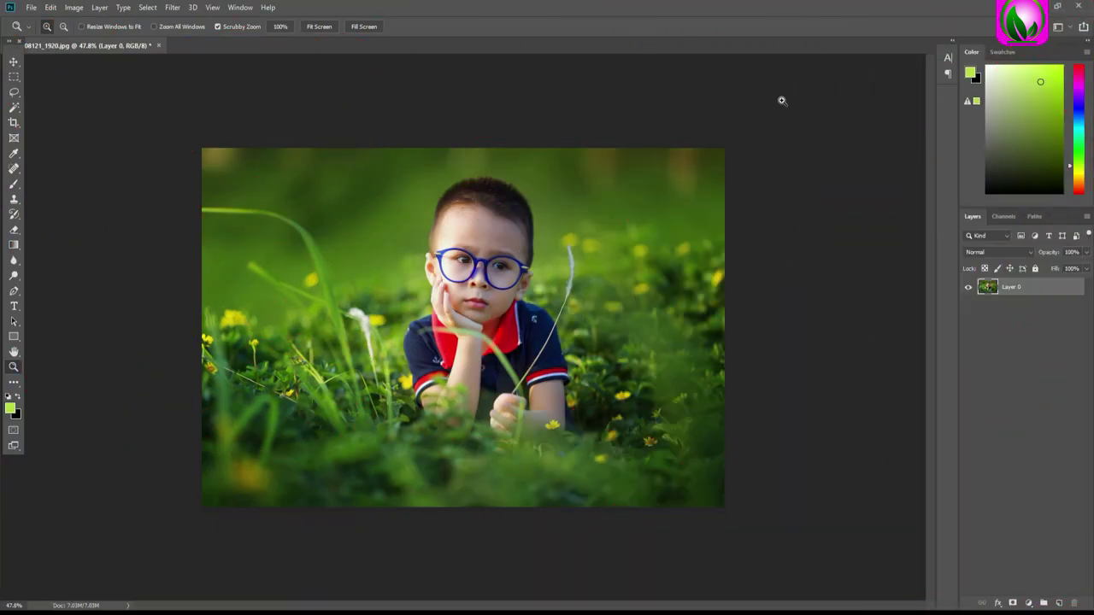
Duplicate Layer 0 as Layer 0 copy, zoom in on the boy's glasses, and show the Channels panel.
left_click_drag(543, 292, 525, 277)
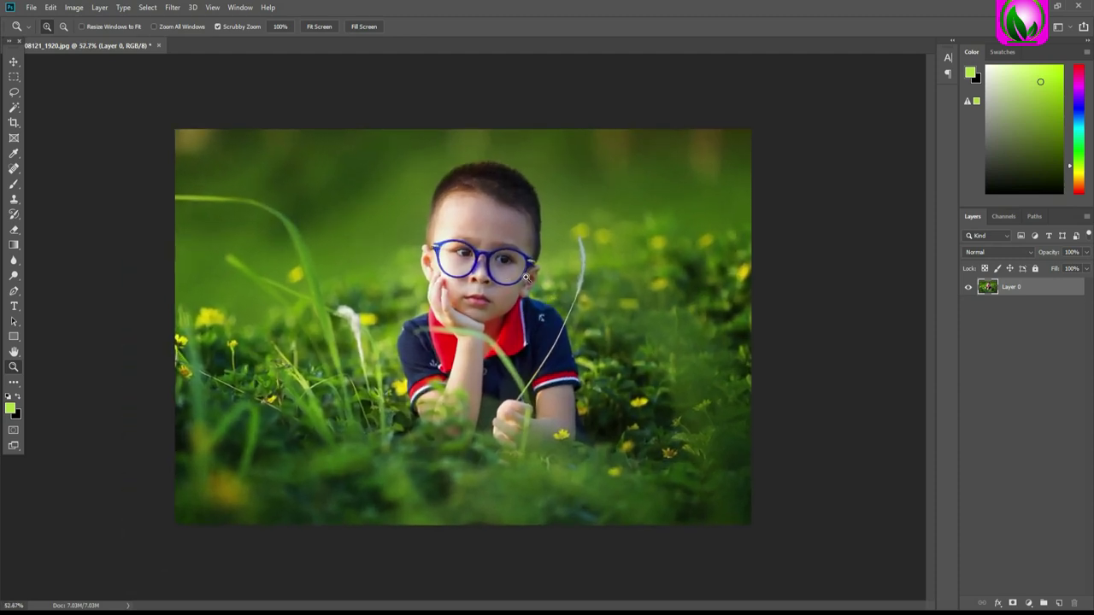
left_click_drag(519, 284, 526, 293)
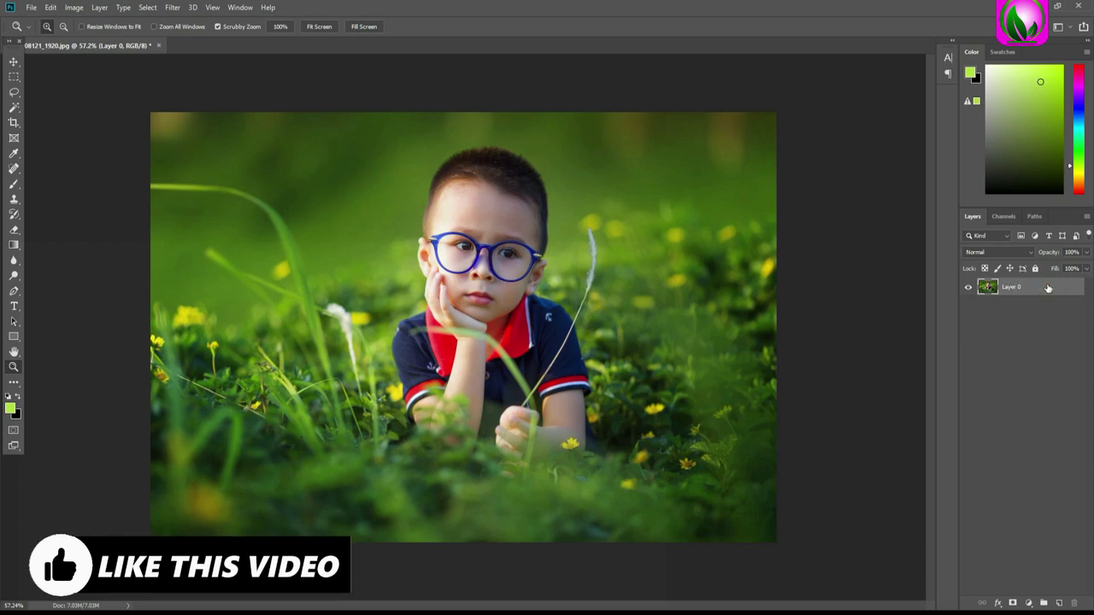
key("ctrl+j")
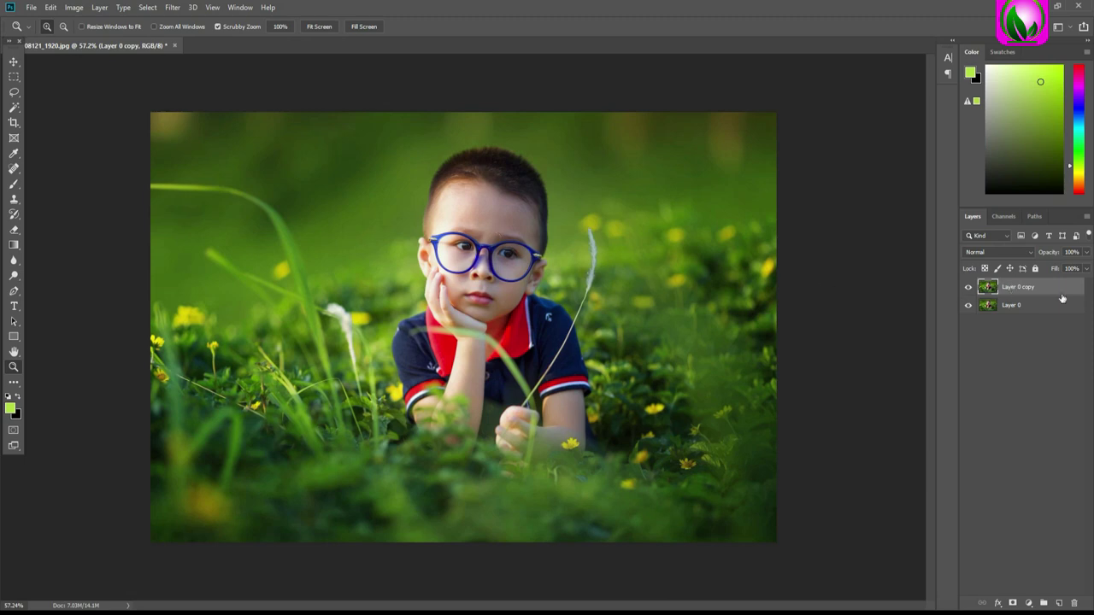
left_click_drag(483, 249, 494, 243)
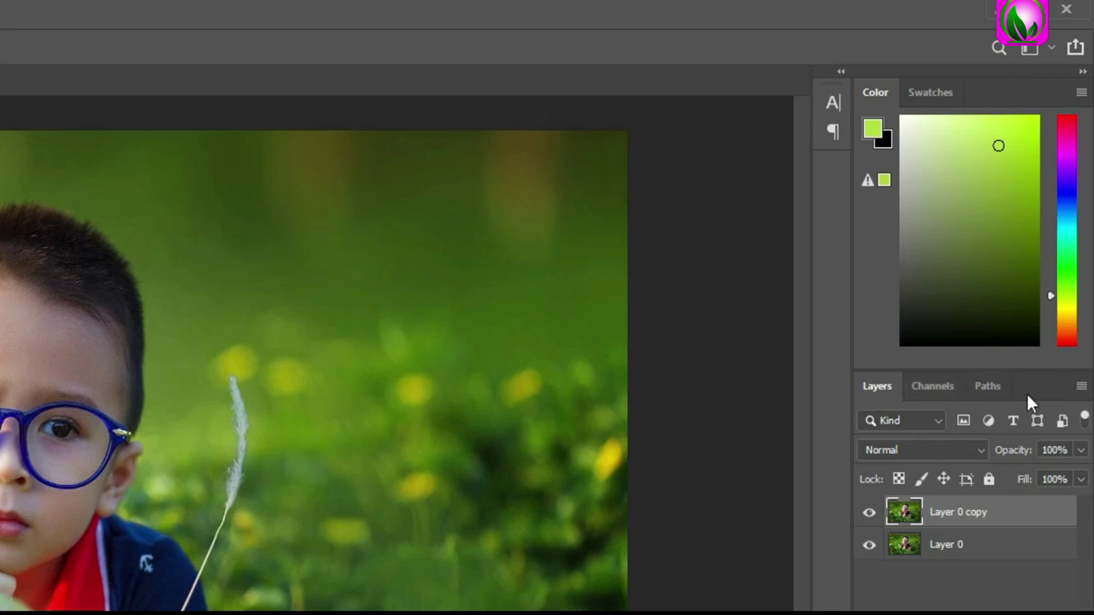
left_click(937, 385)
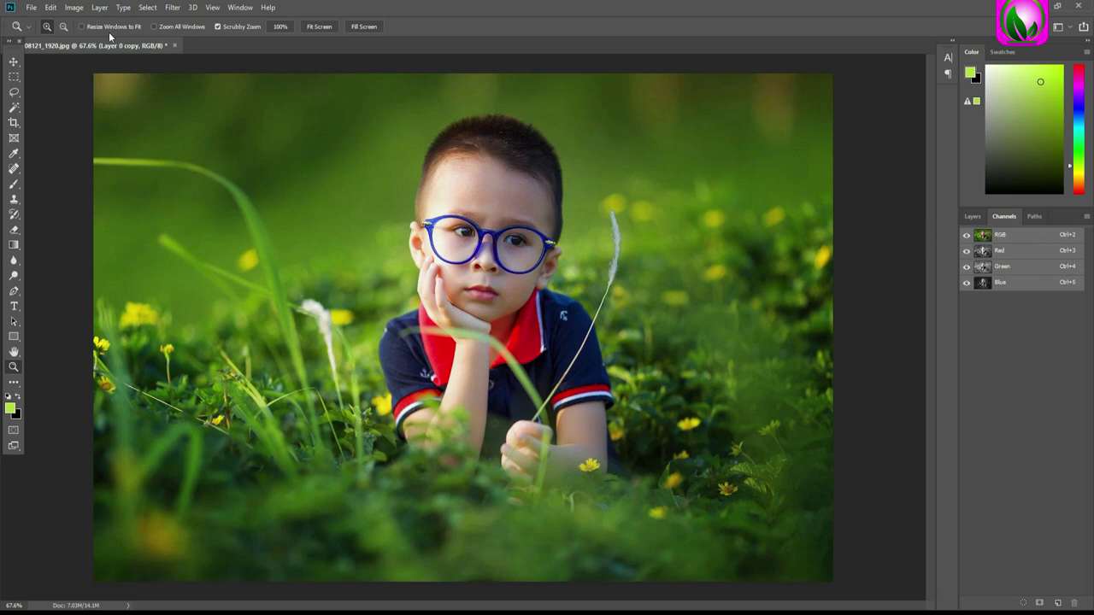
After glancing at the panel list, convert the image to Lab Color mode.
left_click(240, 7)
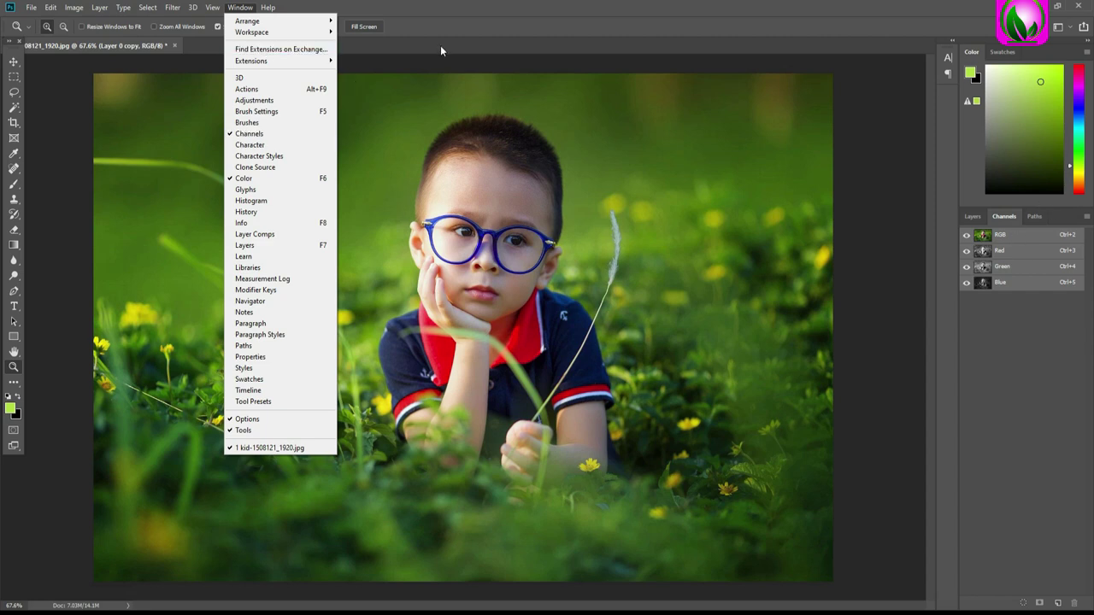
left_click(1009, 217)
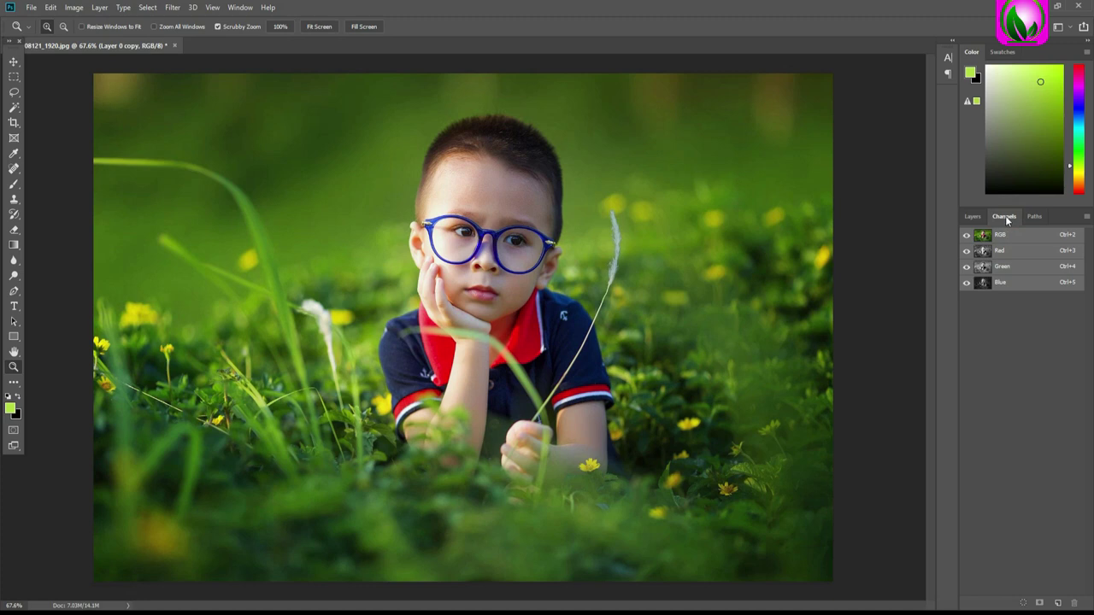
left_click(74, 8)
mouse_move(82, 21)
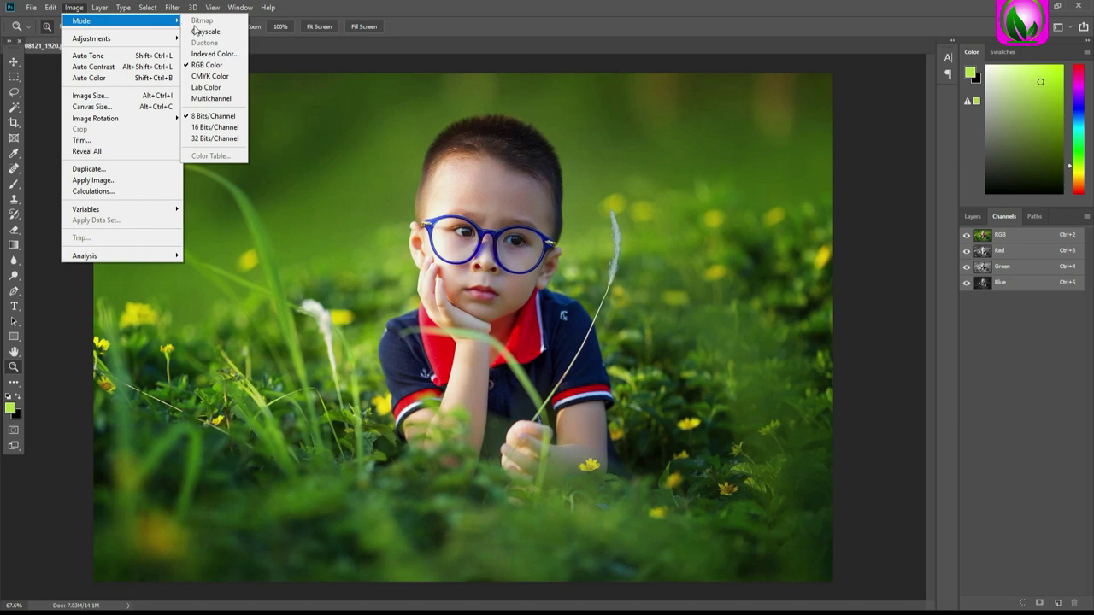
left_click(211, 87)
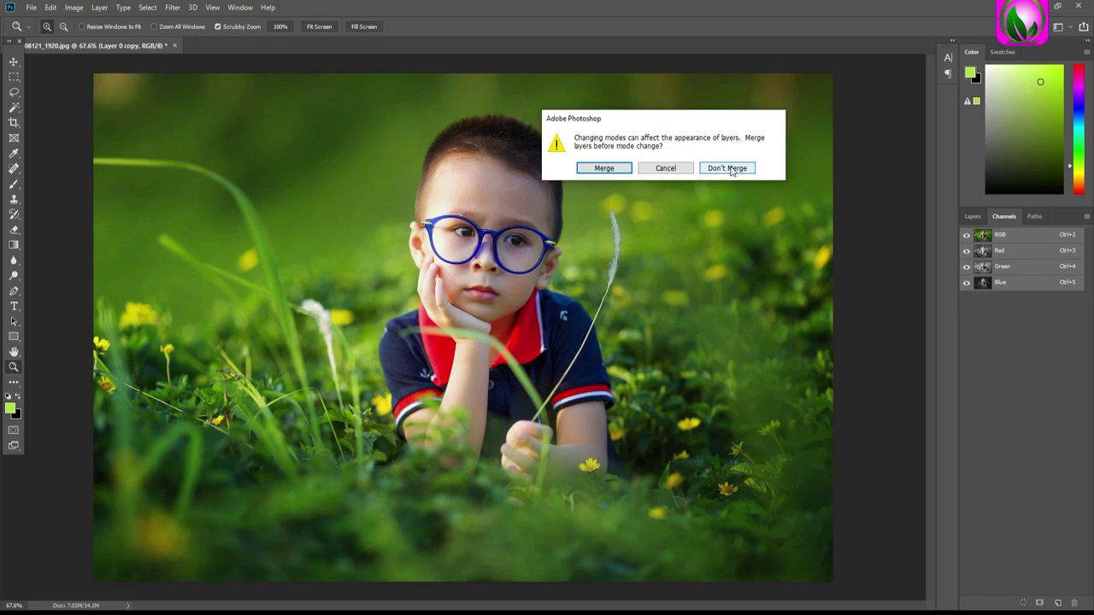
Keep the layers unmerged for Lab mode, then invert the a channel to turn the green grass orange.
left_click(731, 170)
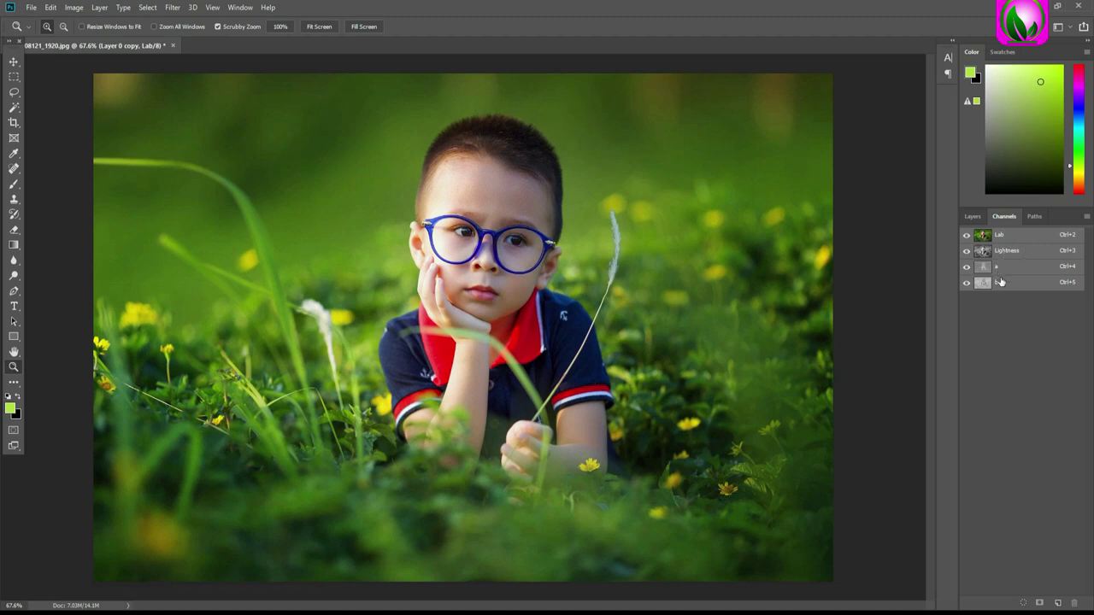
left_click(1005, 283)
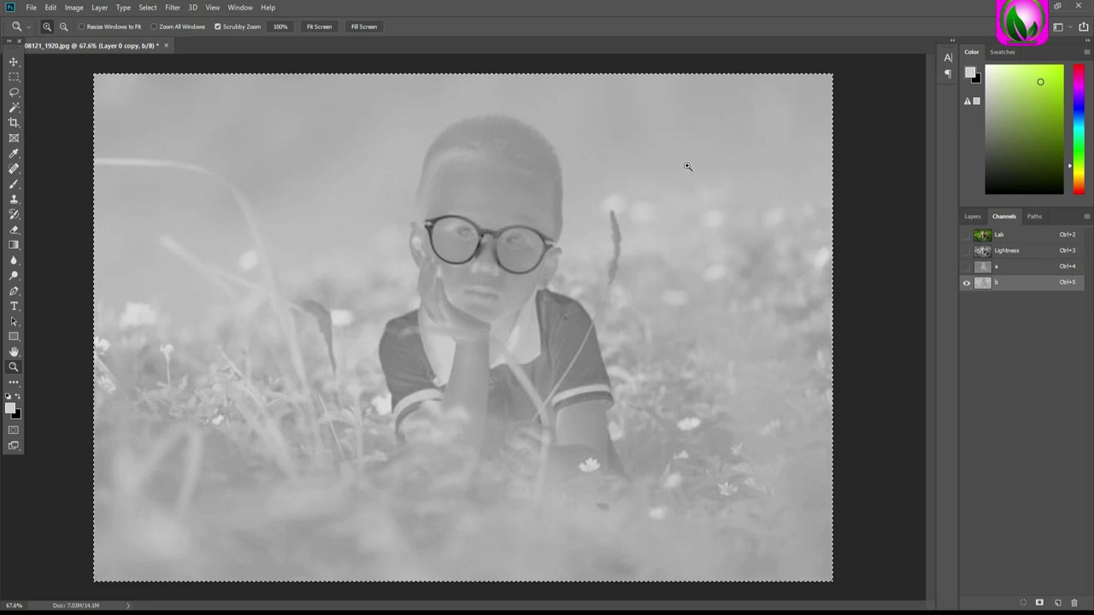
left_click(1006, 288)
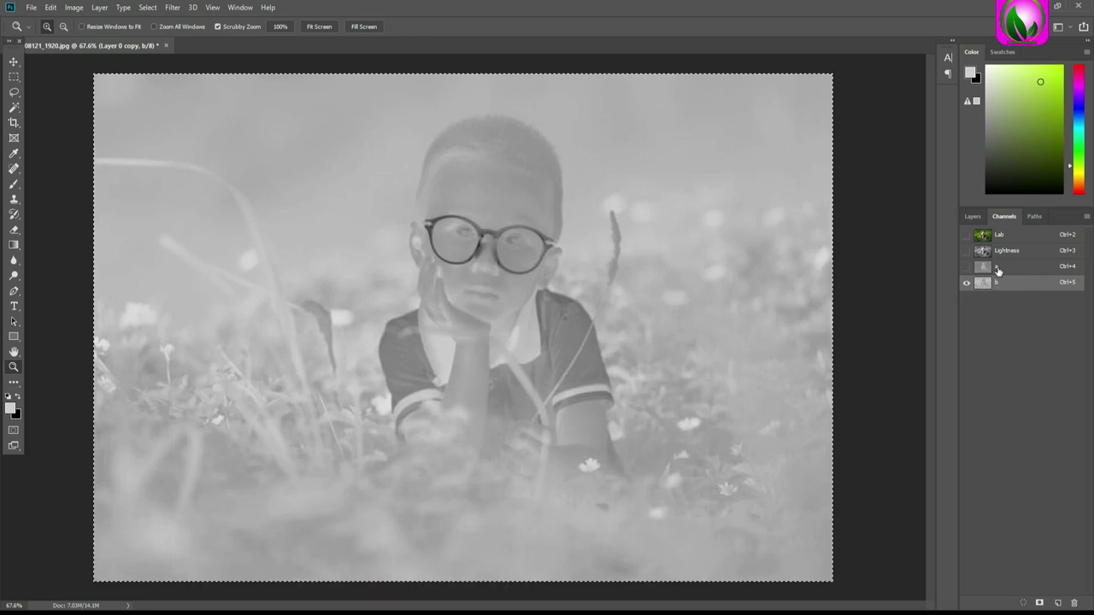
left_click(1004, 270)
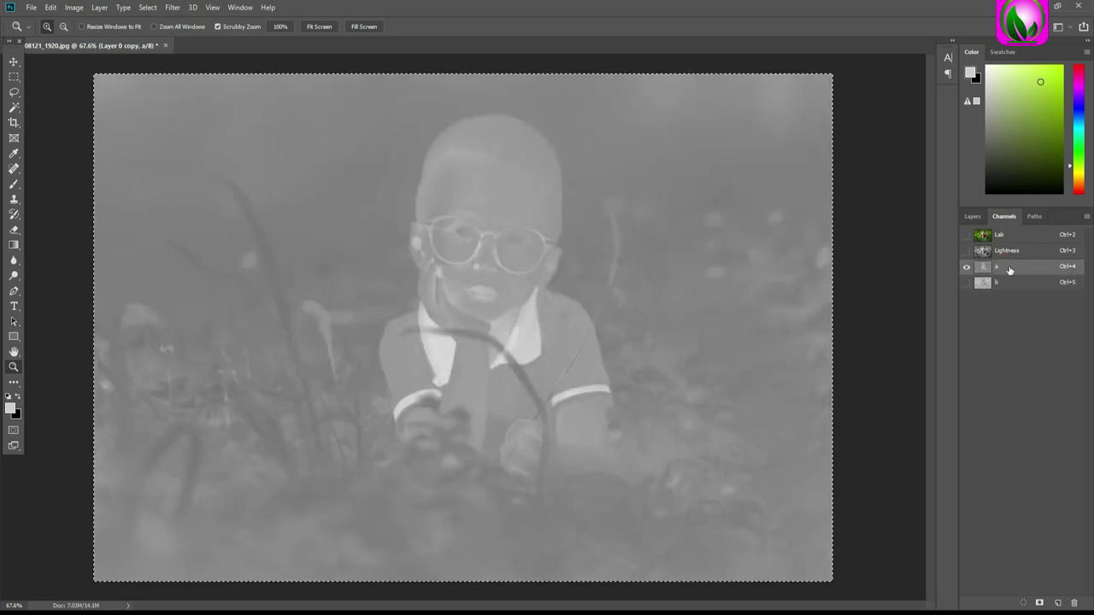
key("ctrl+i")
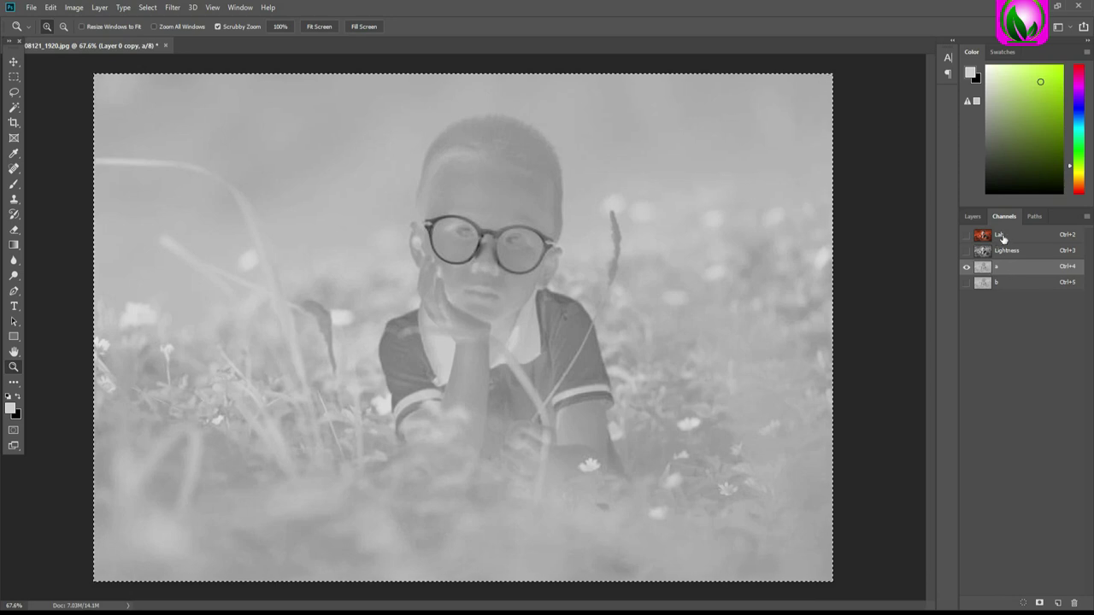
Reselect the Lab composite, deselect, and convert back to RGB Color without merging layers.
left_click(1003, 236)
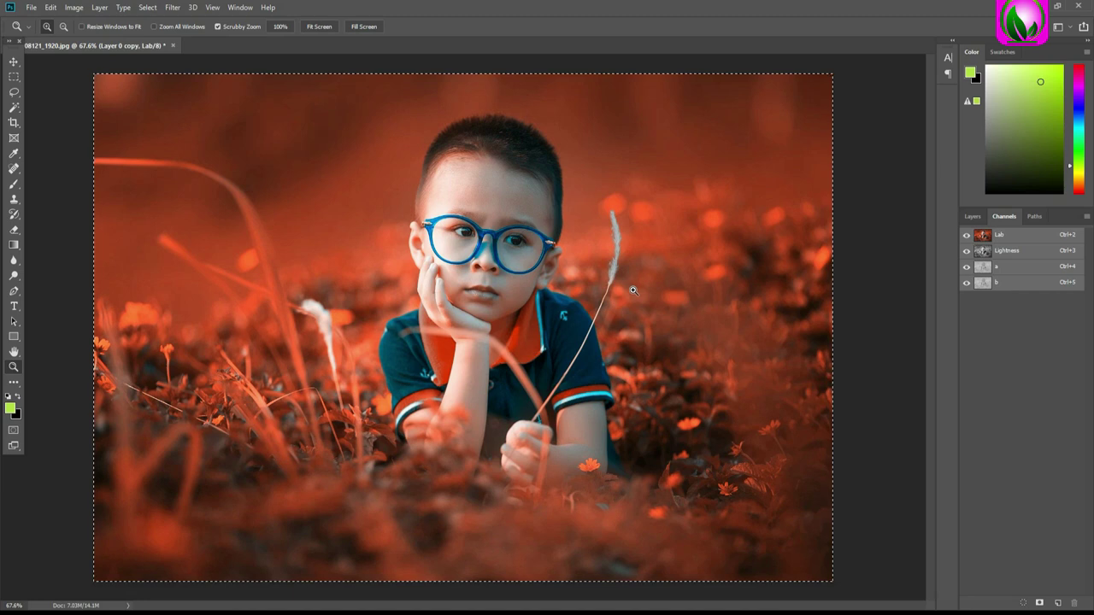
key("ctrl+d")
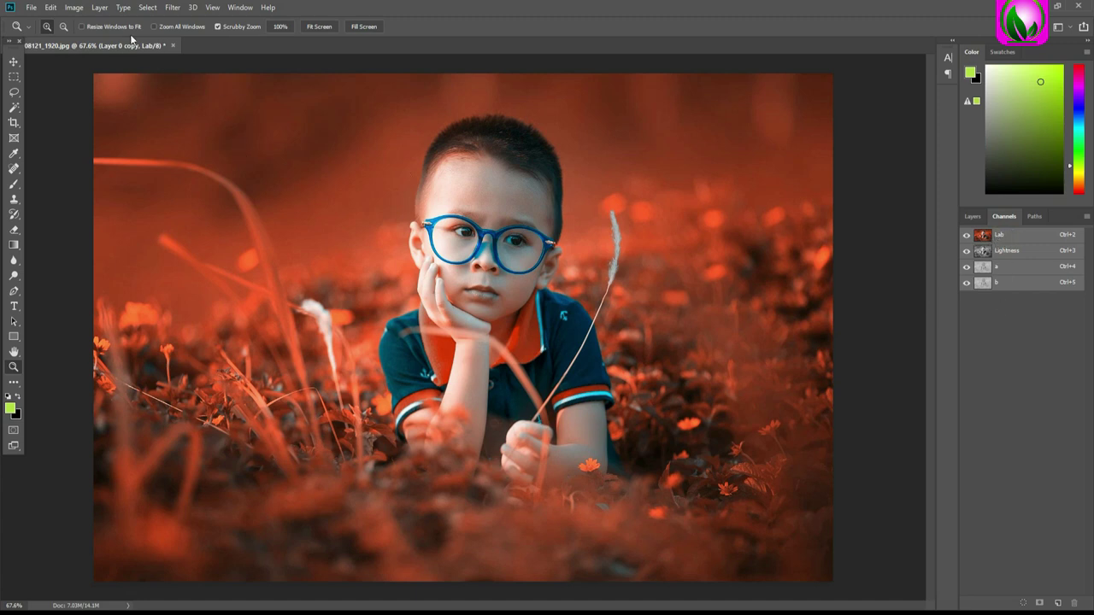
left_click(75, 7)
mouse_move(111, 21)
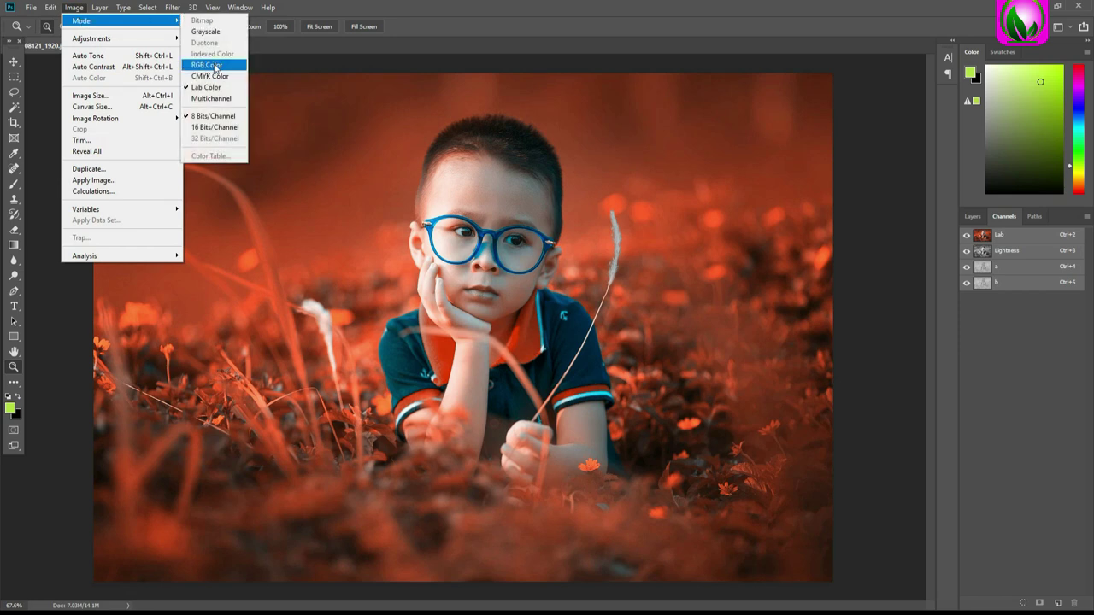
left_click(214, 65)
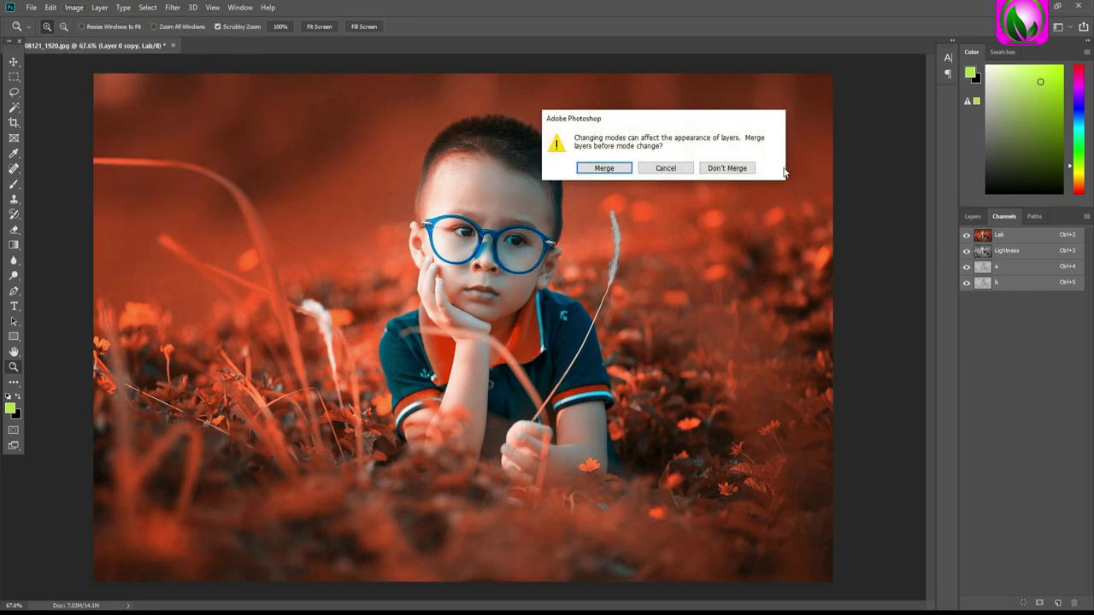
left_click(726, 169)
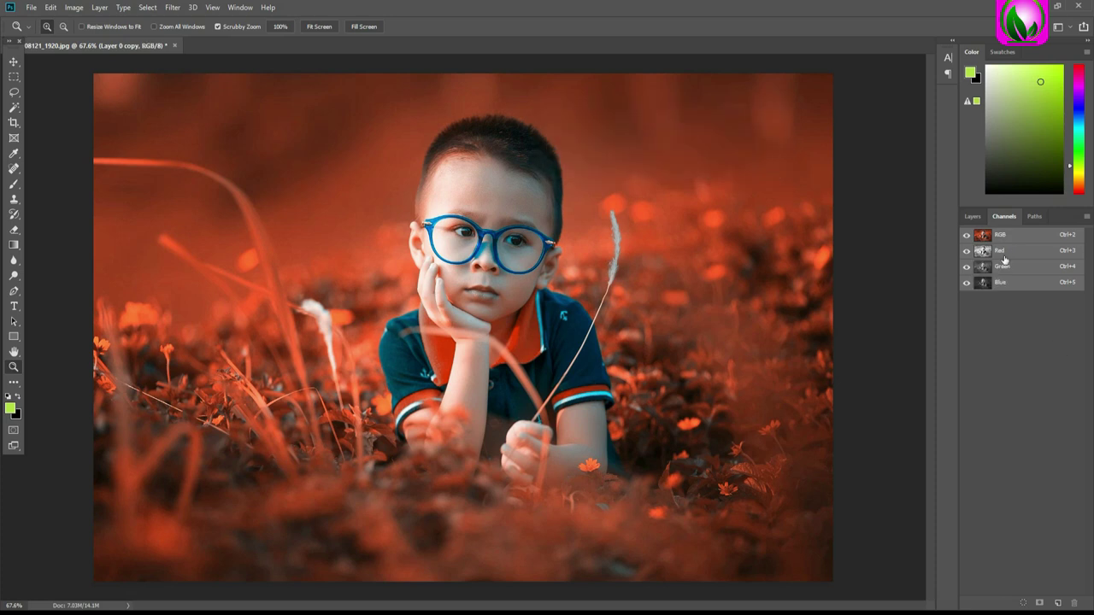
left_click(973, 218)
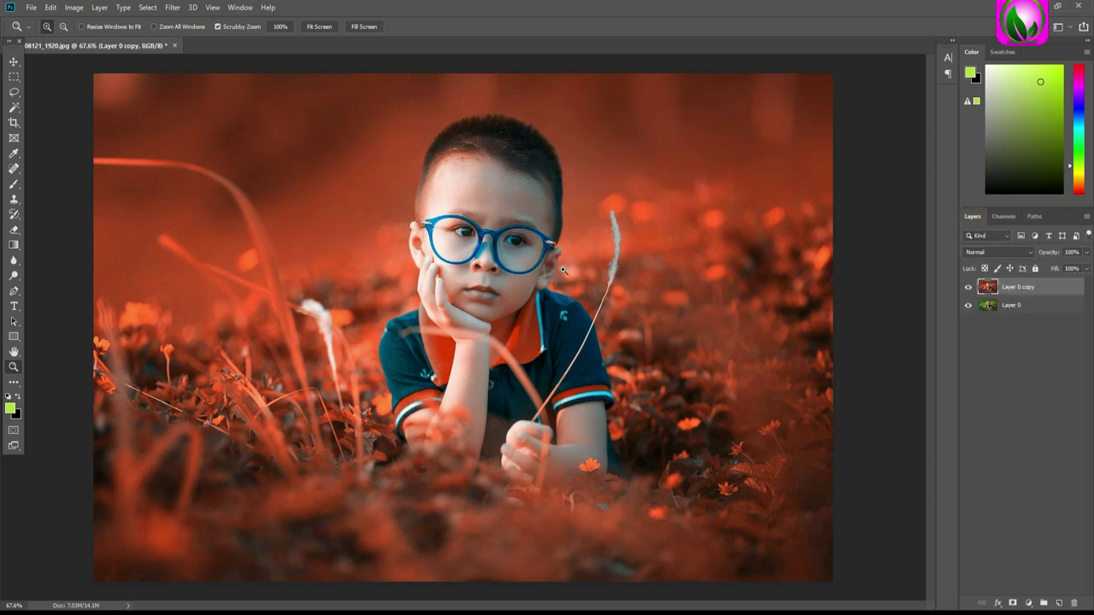
left_click(968, 288)
left_click(968, 289)
left_click(968, 291)
left_click(968, 287)
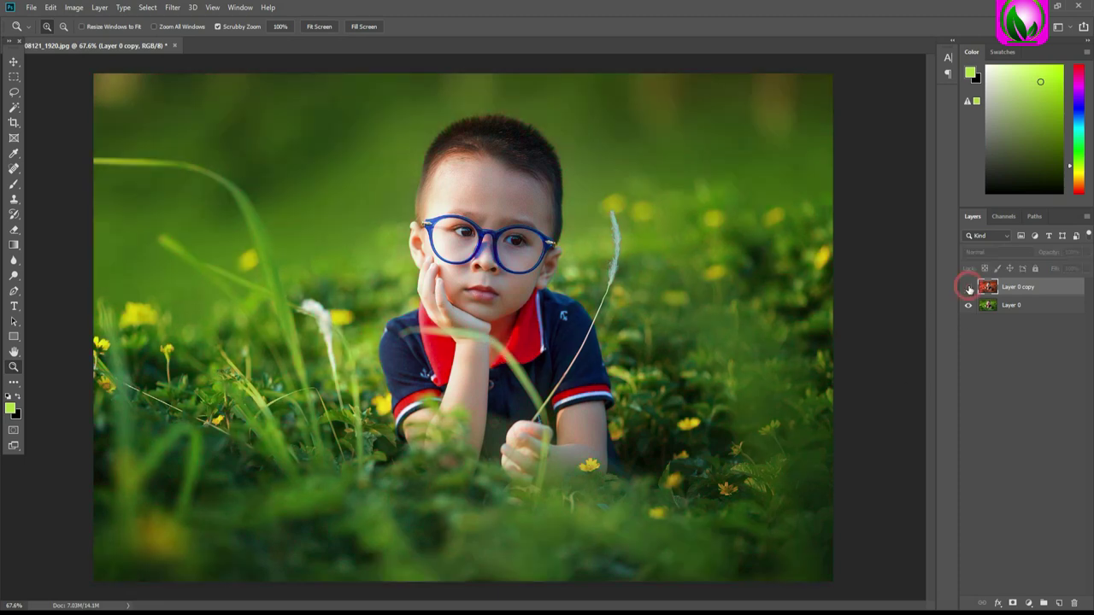
left_click(968, 287)
left_click(968, 287)
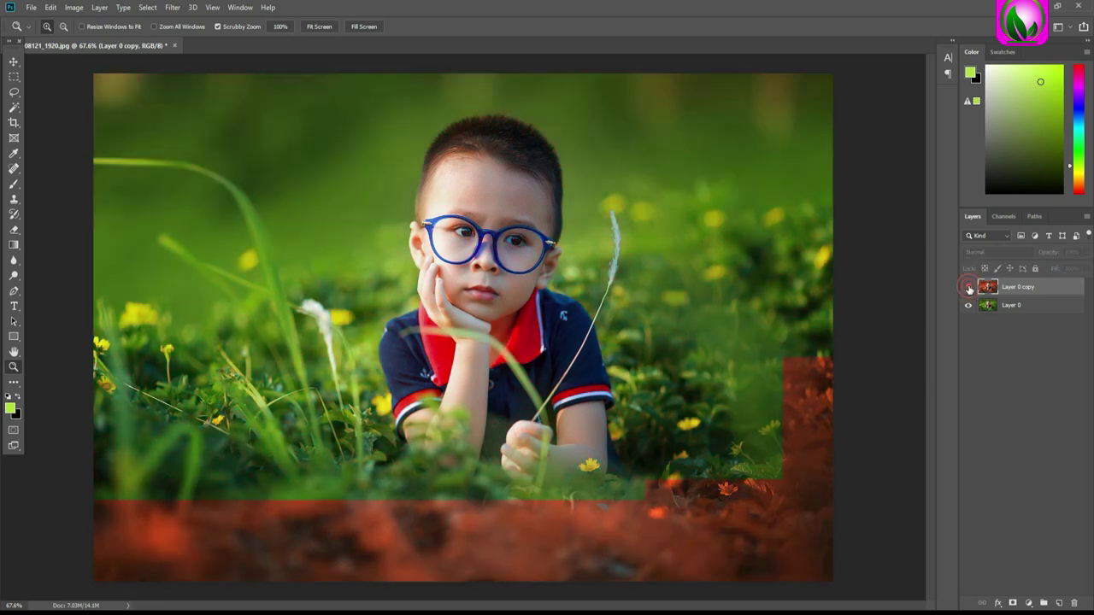
left_click(968, 287)
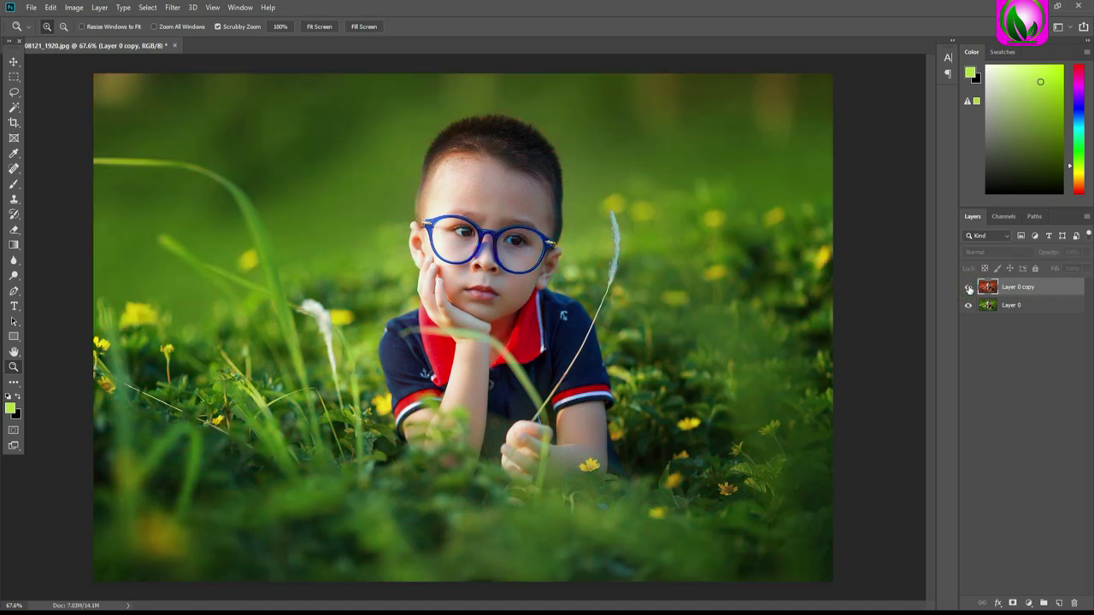
left_click(968, 287)
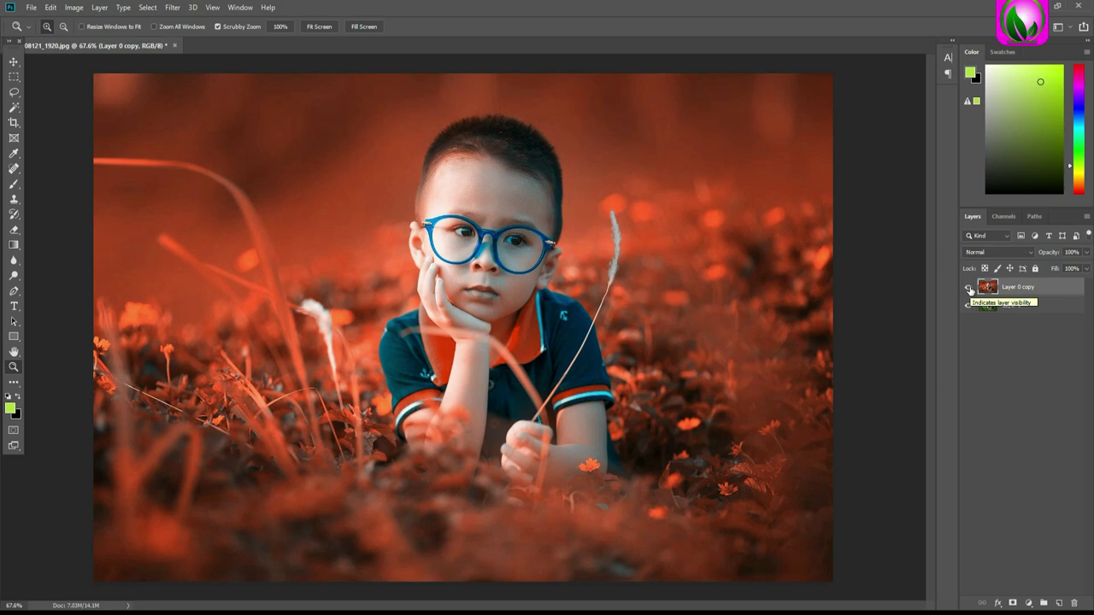
left_click(967, 288)
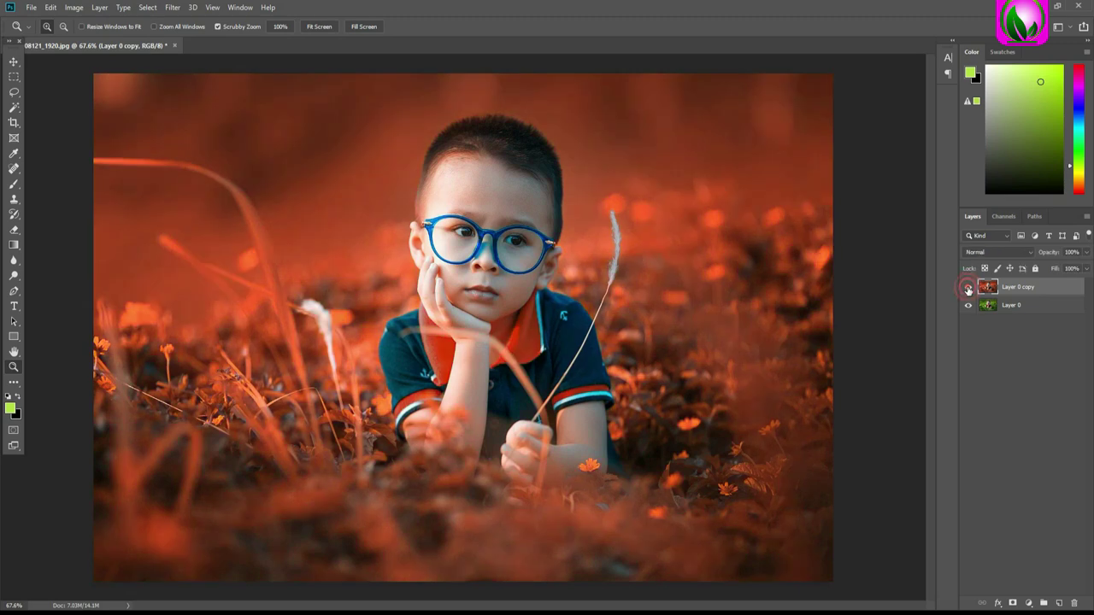
left_click(969, 289)
left_click(968, 289)
left_click(968, 288)
left_click(968, 290)
left_click(1030, 603)
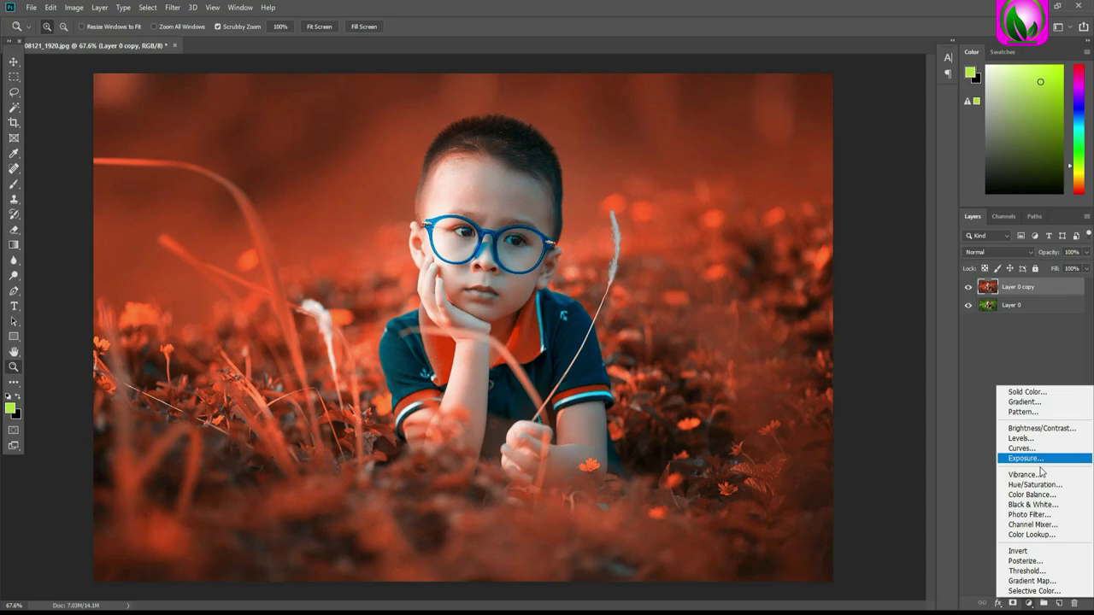